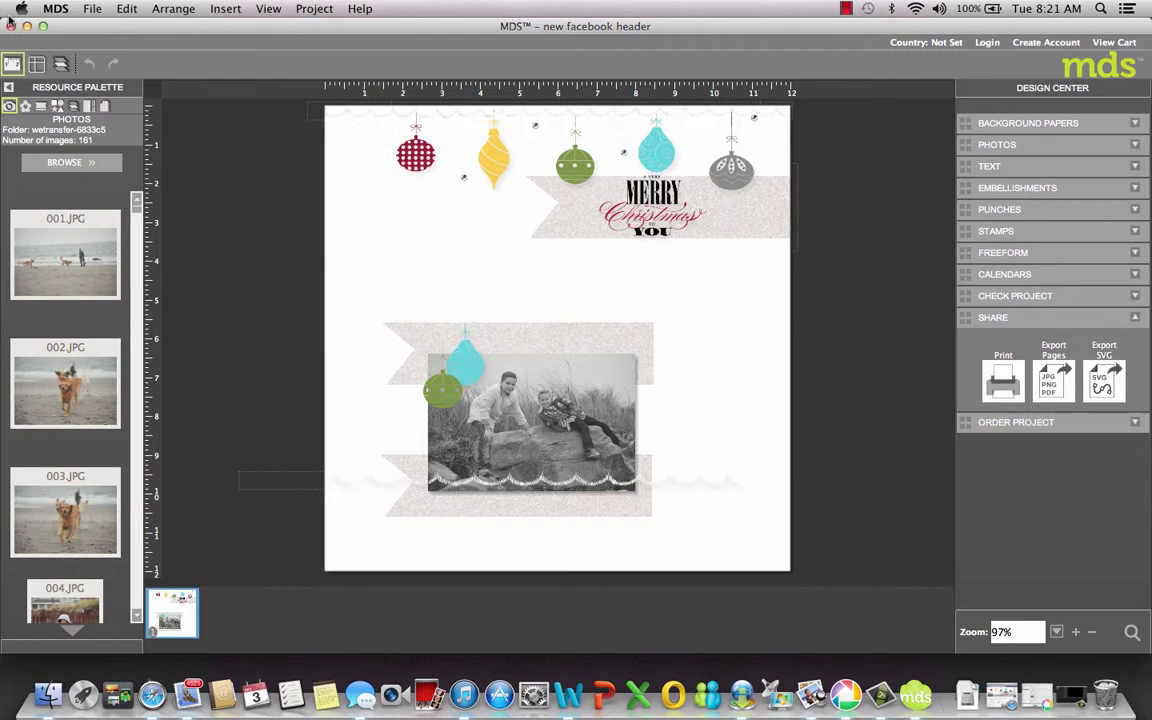
Create a new 12 x 12 inch custom-size project, skipping the project name.
{"action": "left_click", "coordinate": [93, 10]}
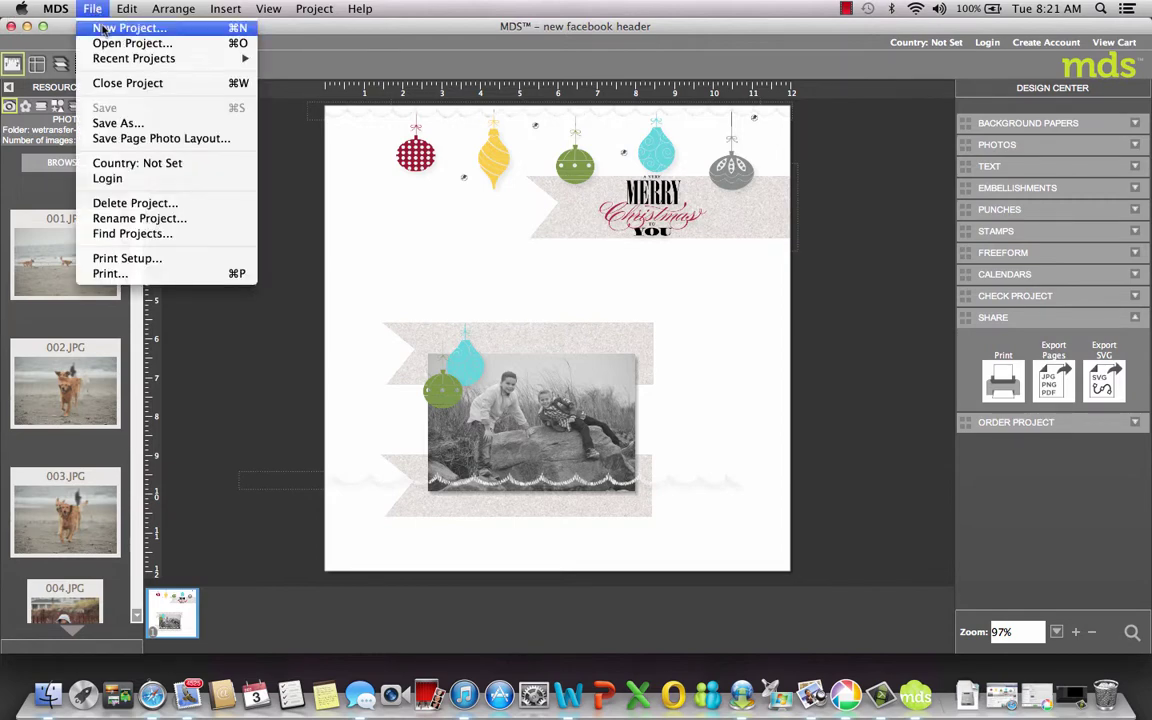
{"action": "left_click", "coordinate": [103, 30]}
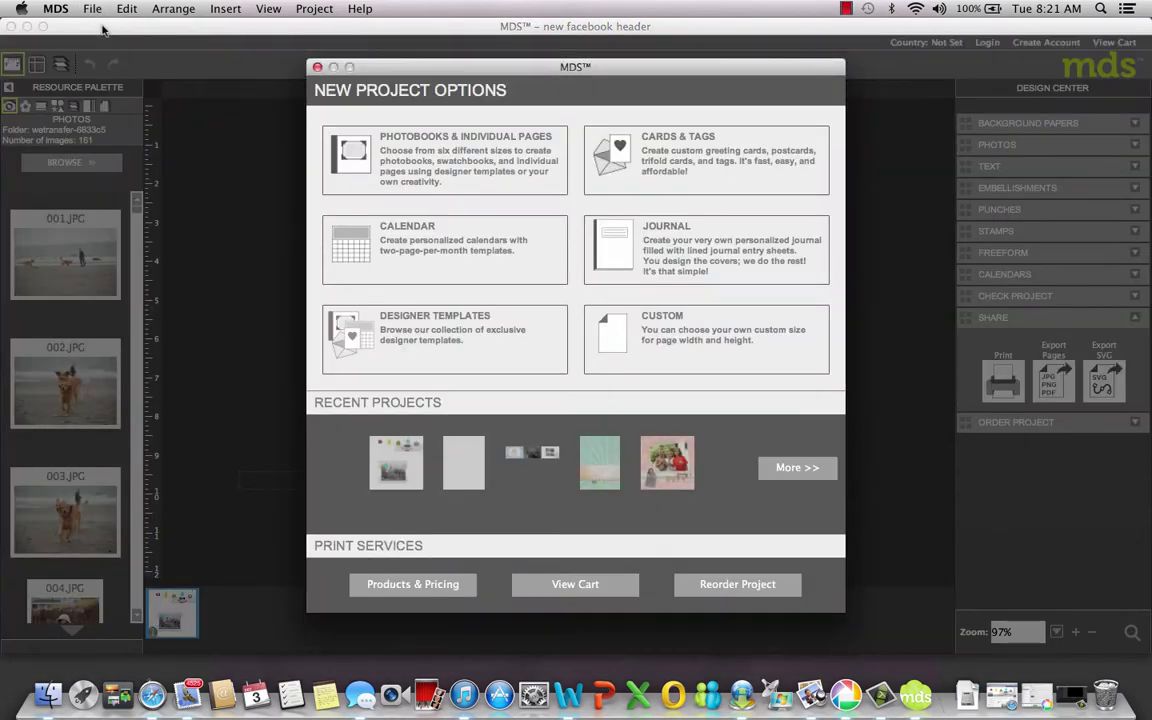
{"action": "left_click", "coordinate": [659, 366]}
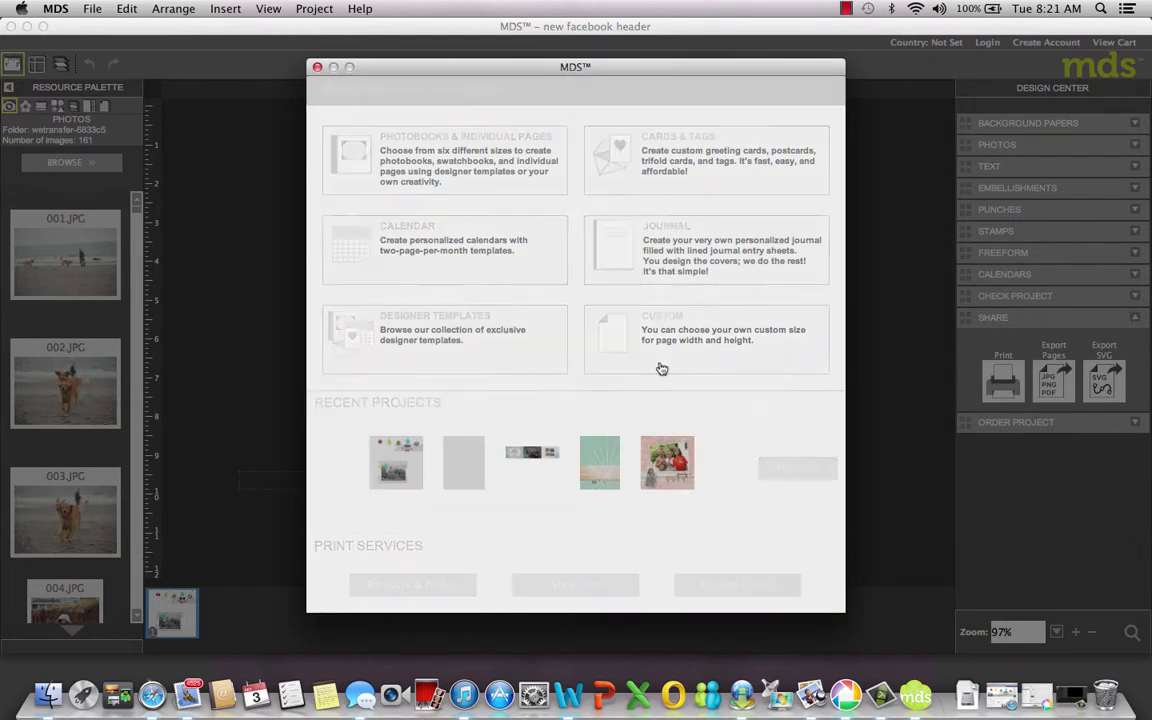
{"action": "left_click", "coordinate": [462, 298]}
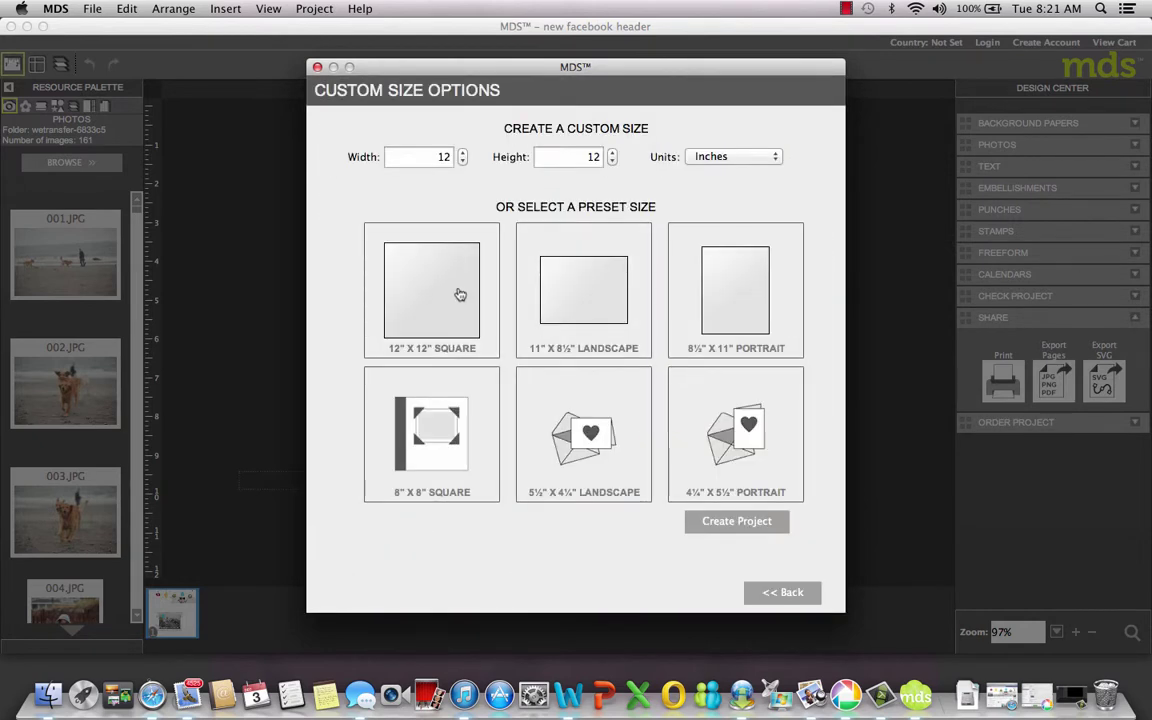
{"action": "left_click", "coordinate": [700, 522]}
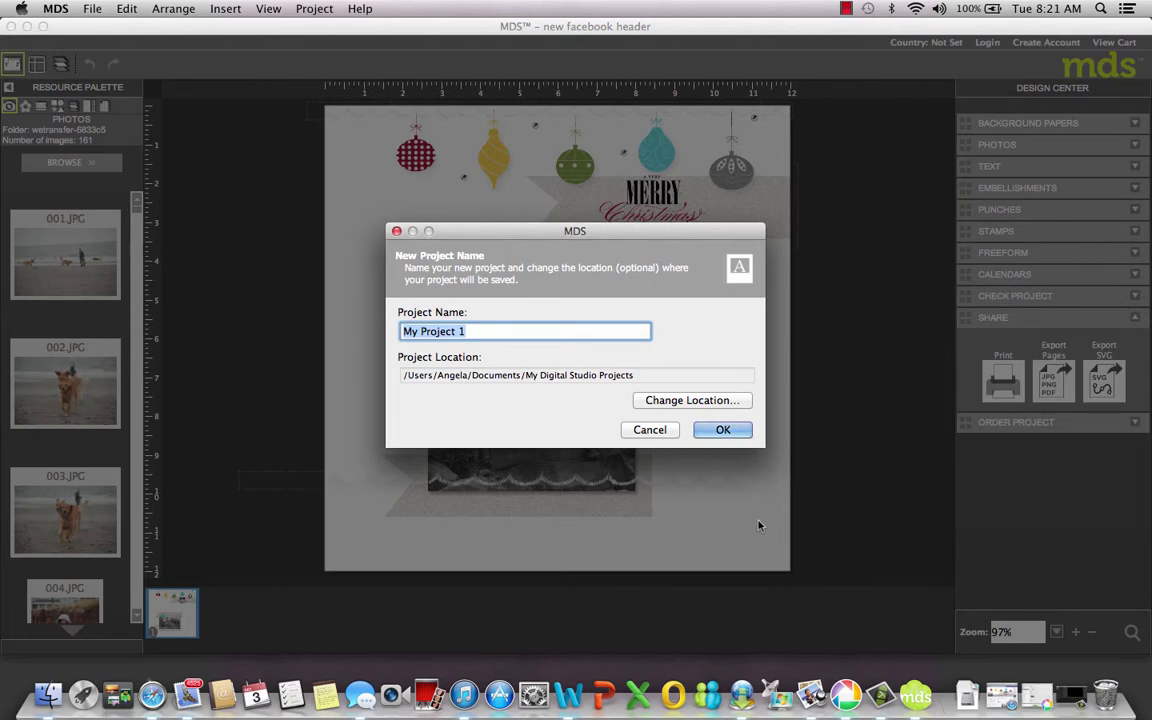
{"action": "left_click", "coordinate": [660, 430]}
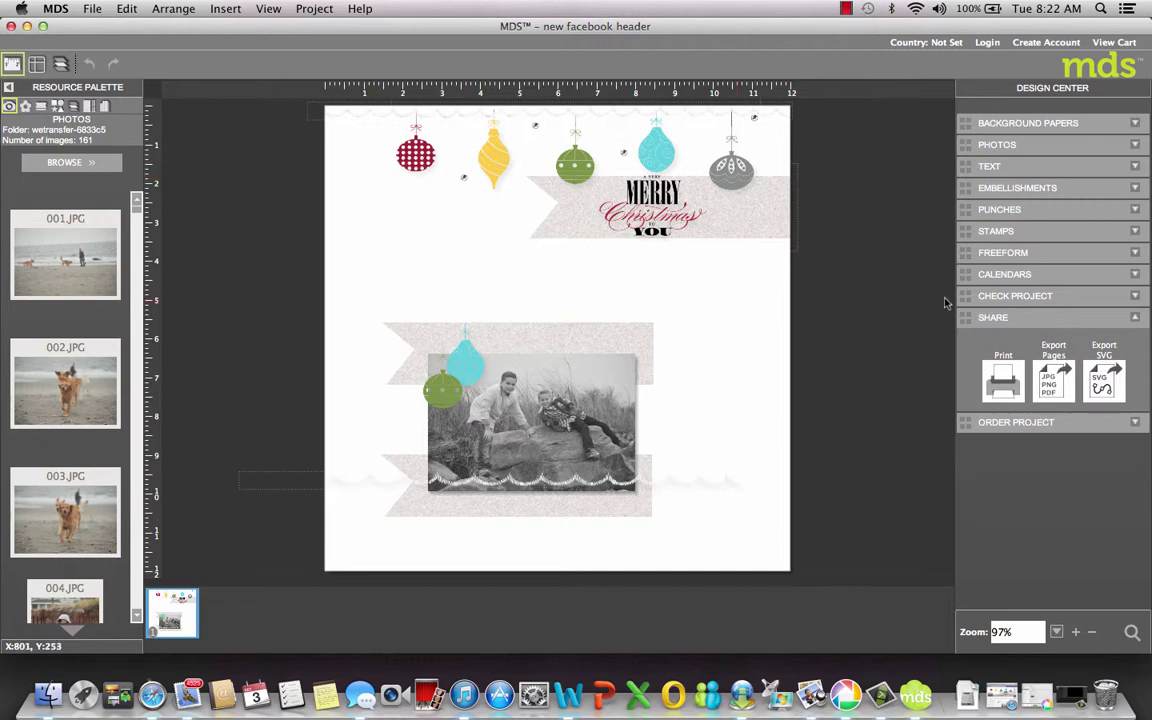
Export the page as a Large 3600 x 3600 JPEG and dismiss the success message.
{"action": "left_click", "coordinate": [969, 318]}
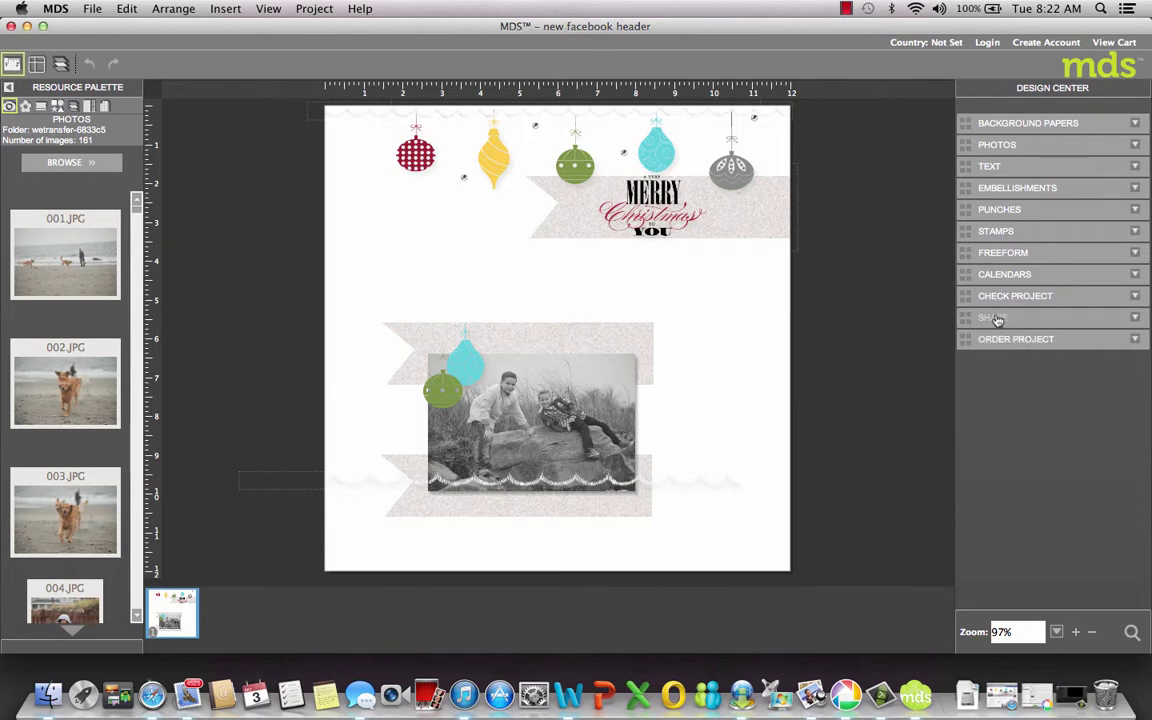
{"action": "left_click", "coordinate": [997, 318]}
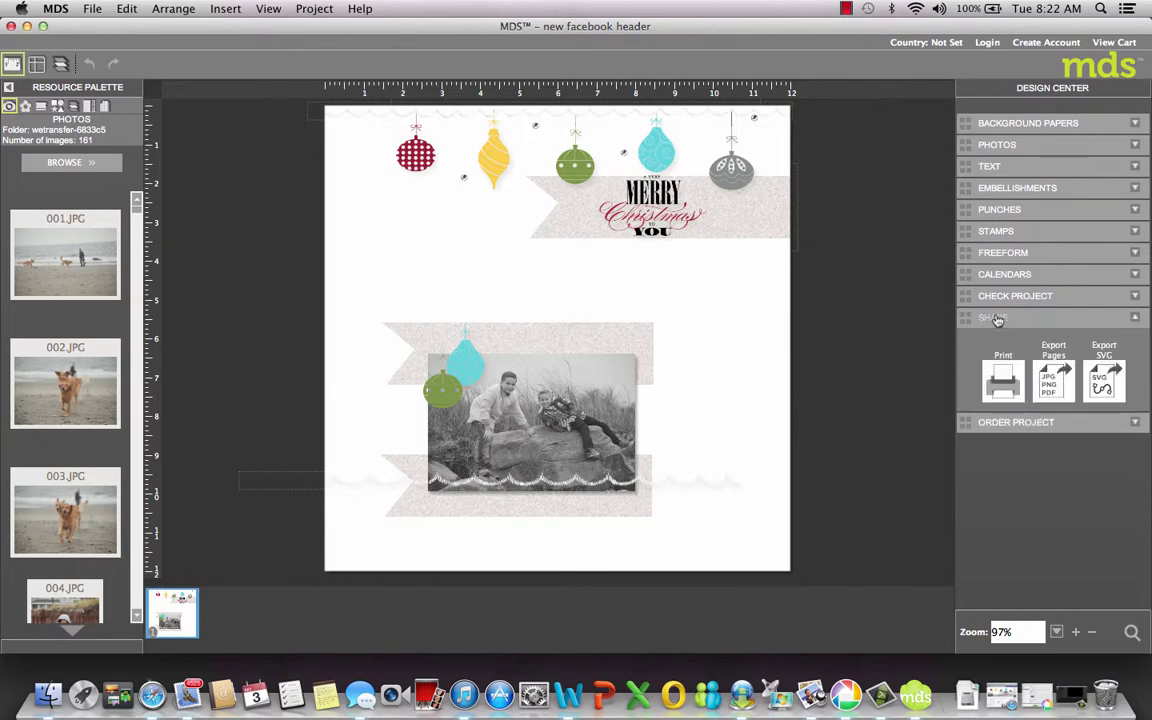
{"action": "left_click", "coordinate": [1058, 377]}
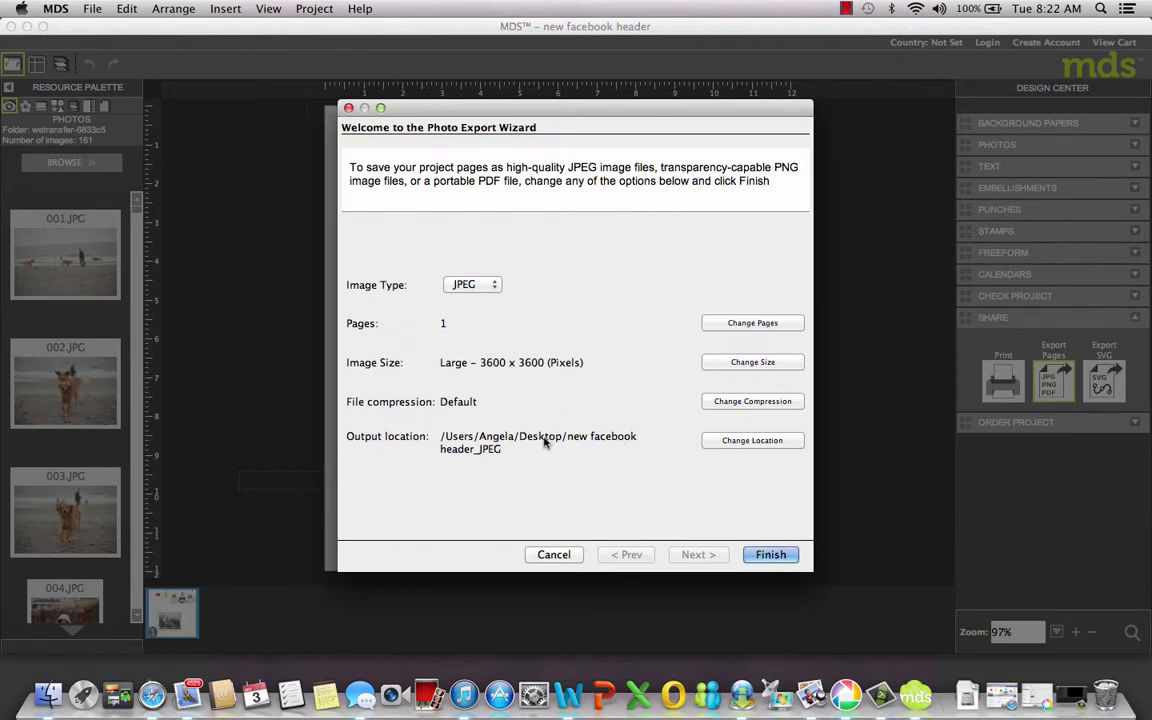
{"action": "left_click", "coordinate": [768, 555]}
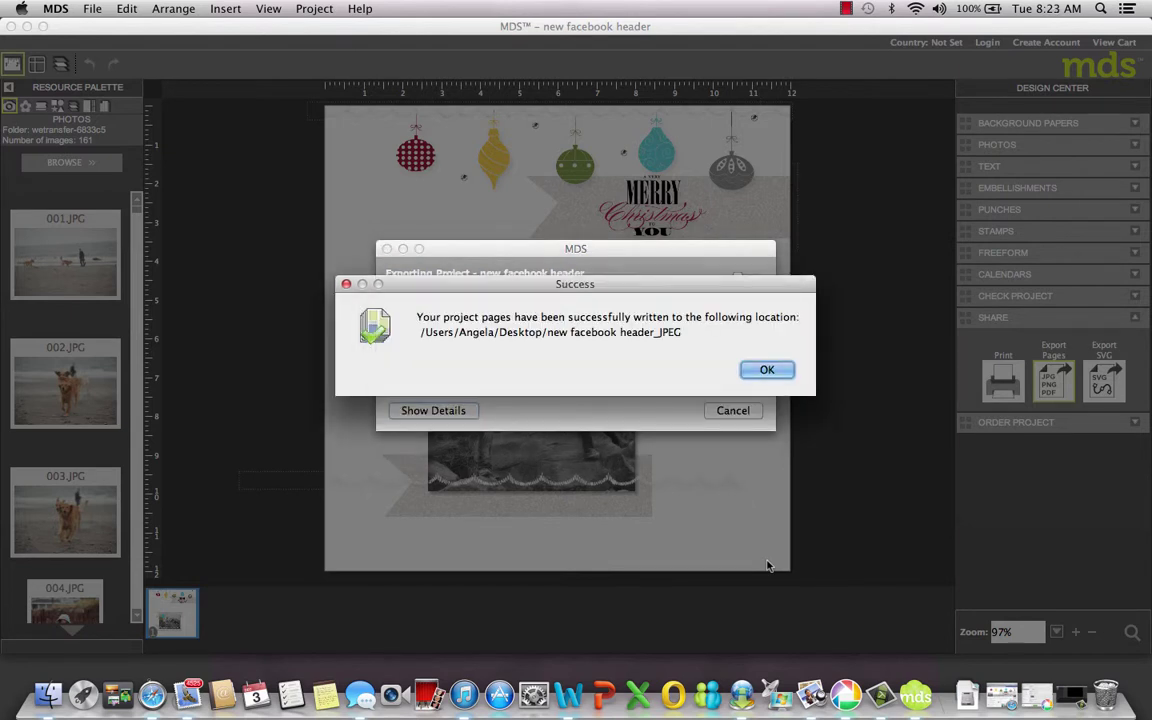
{"action": "left_click", "coordinate": [767, 371]}
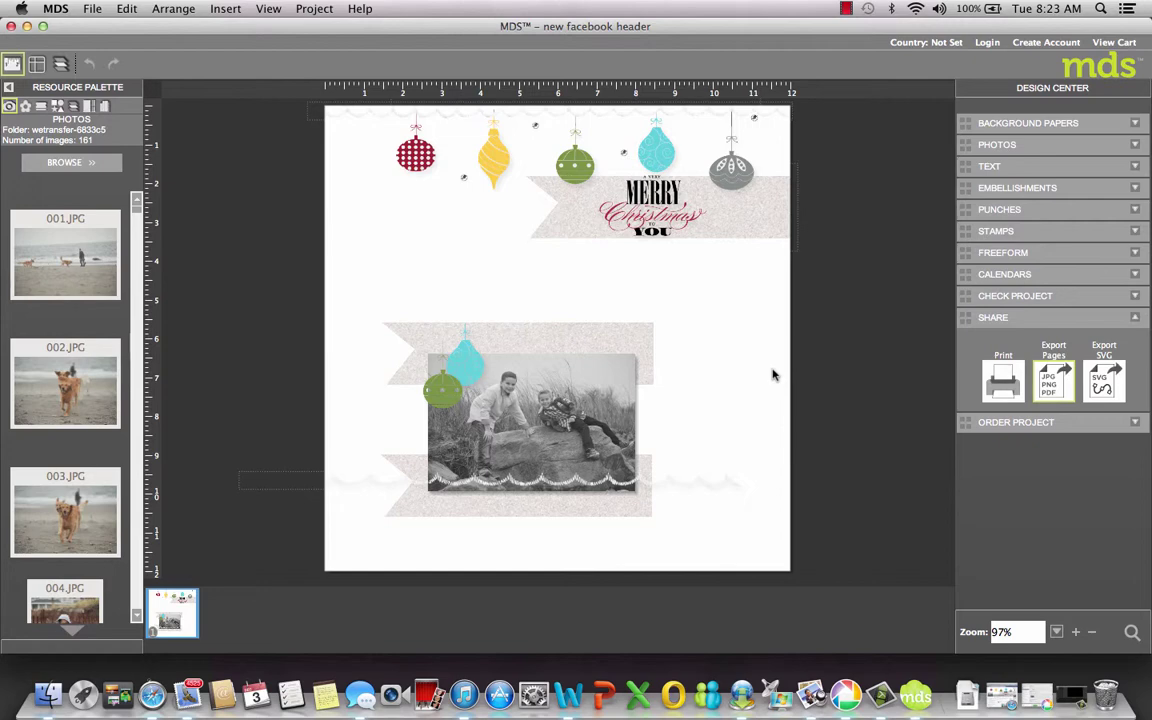
In Picasa, set the import source to the new facebook header_JPEG folder on disk.
{"action": "left_click", "coordinate": [845, 695]}
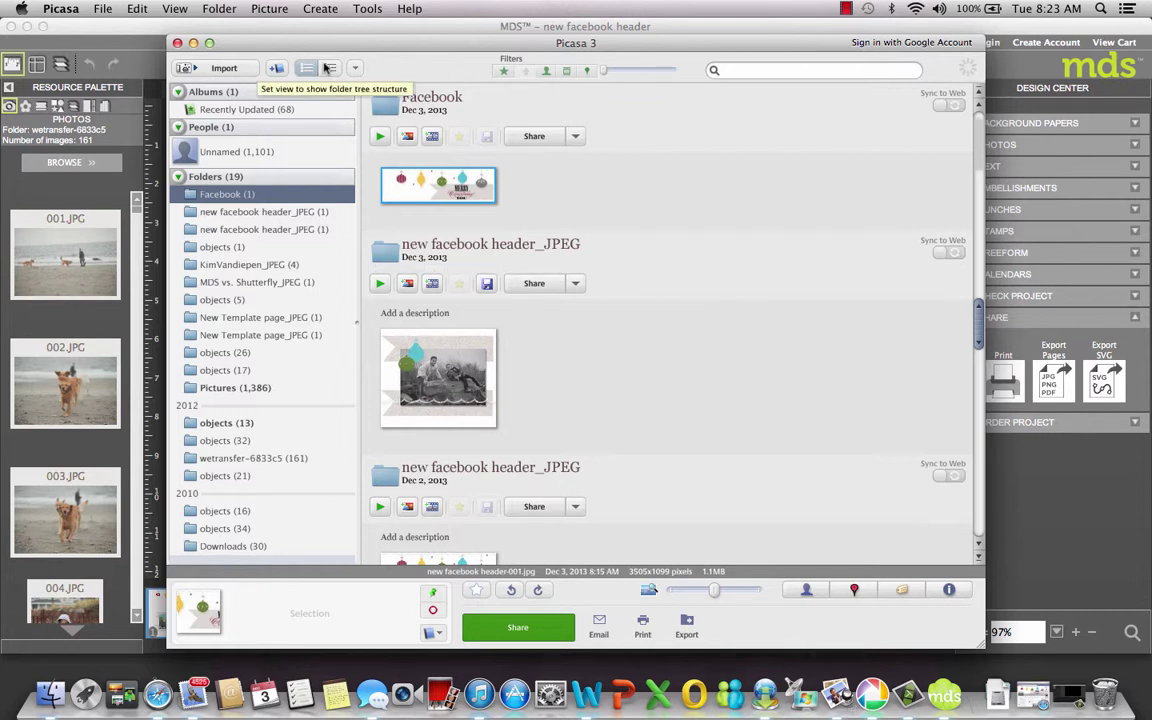
{"action": "left_click", "coordinate": [224, 68]}
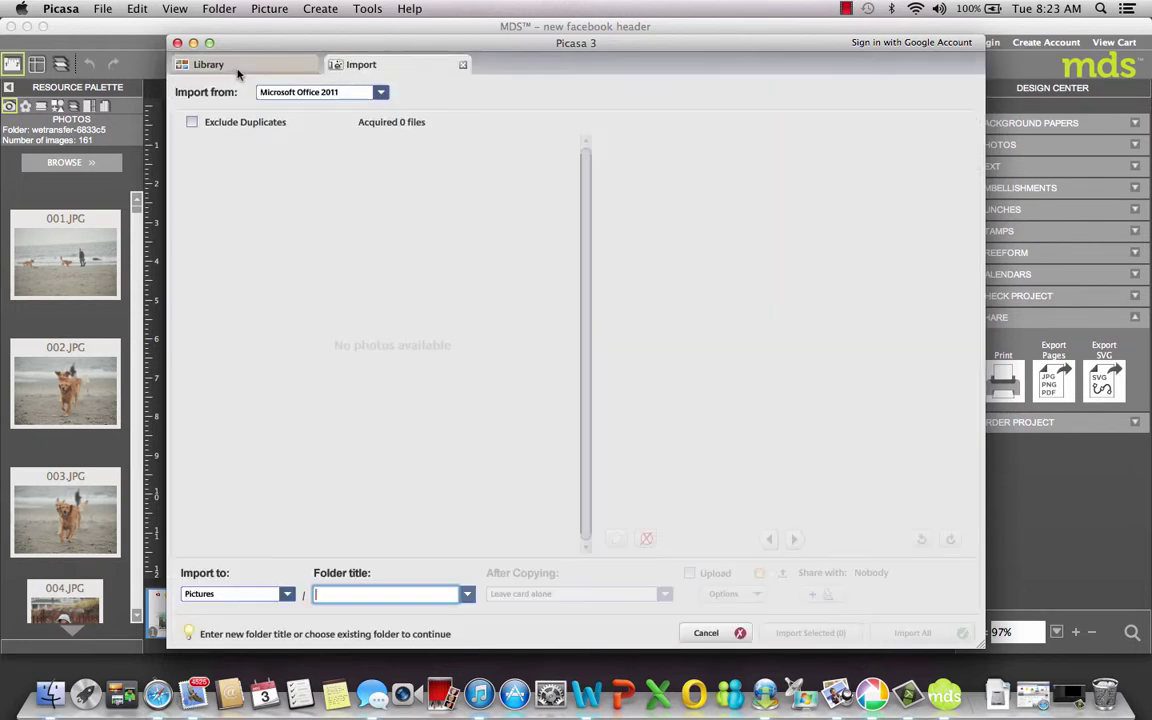
{"action": "left_click", "coordinate": [380, 93]}
{"action": "left_click", "coordinate": [362, 123]}
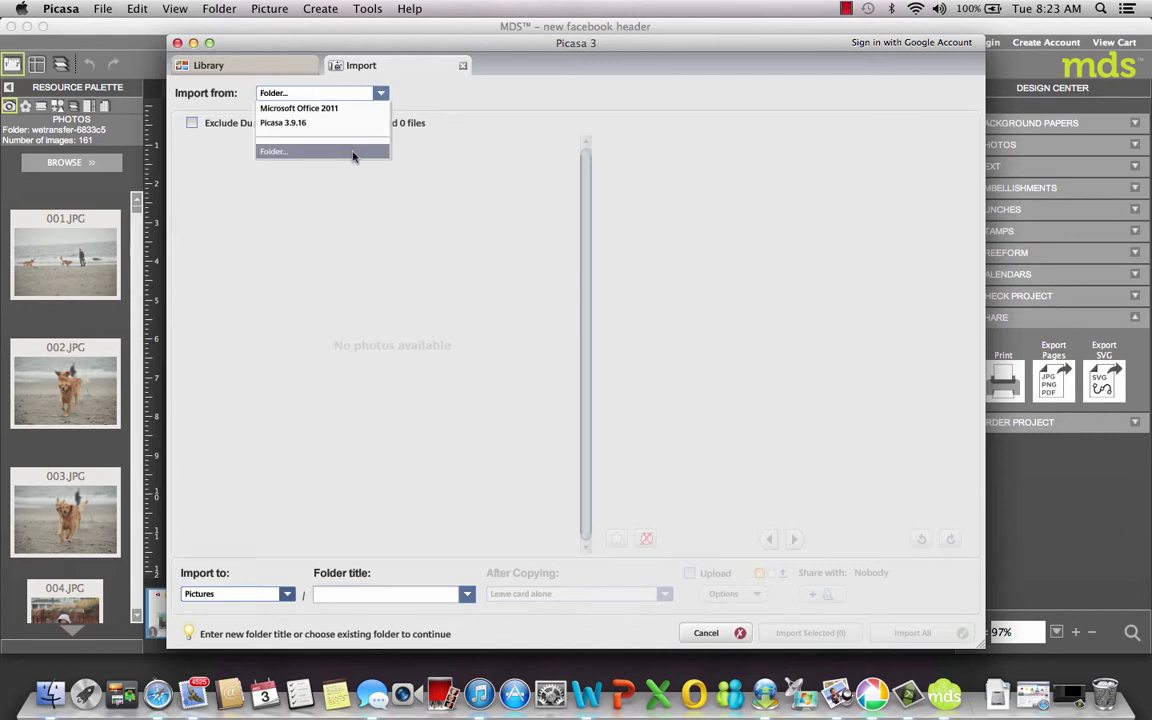
{"action": "left_click", "coordinate": [354, 151]}
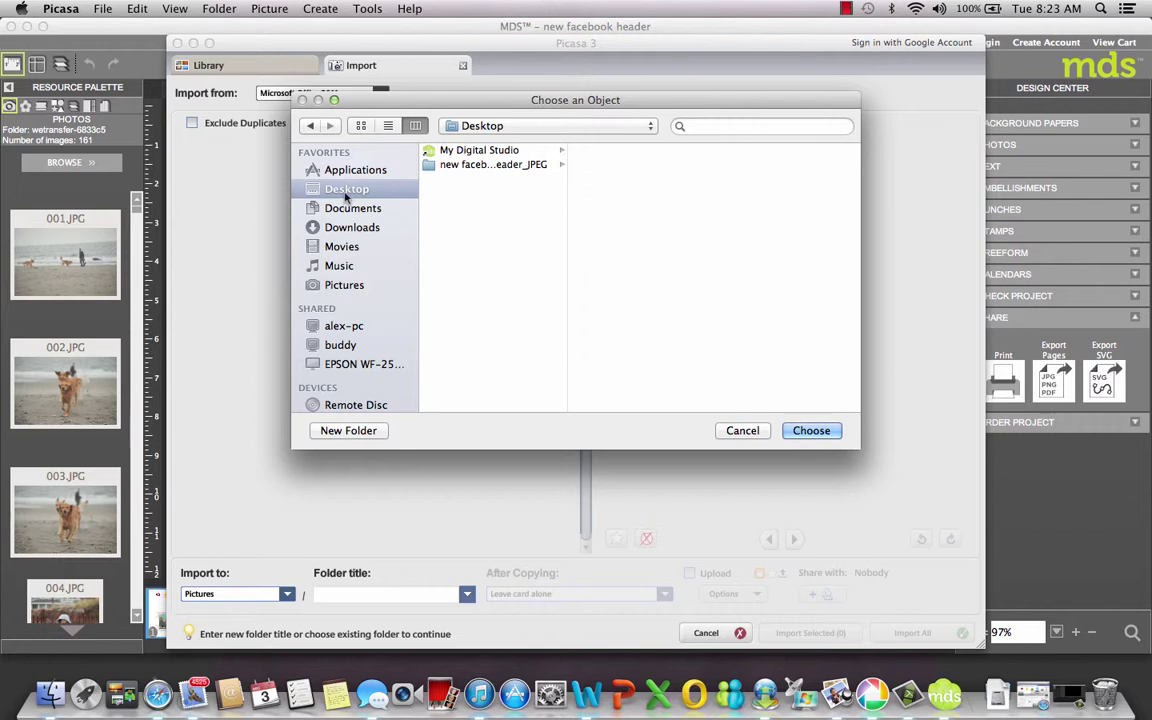
{"action": "left_click", "coordinate": [455, 167]}
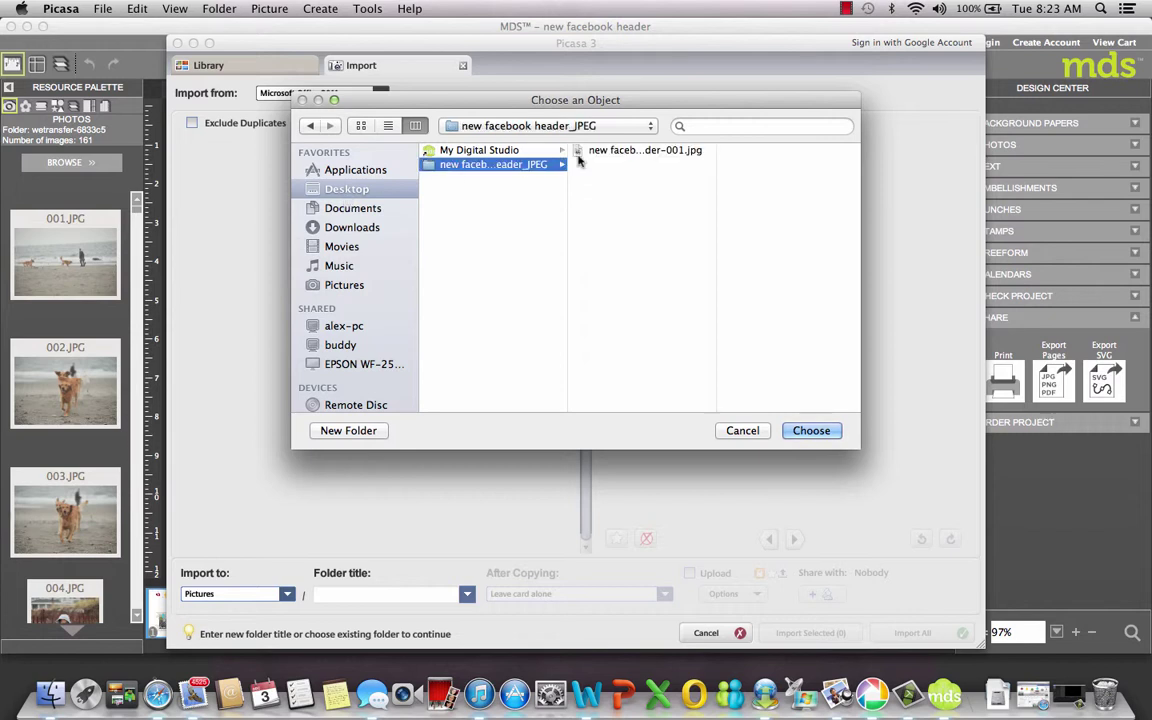
{"action": "left_click", "coordinate": [615, 151]}
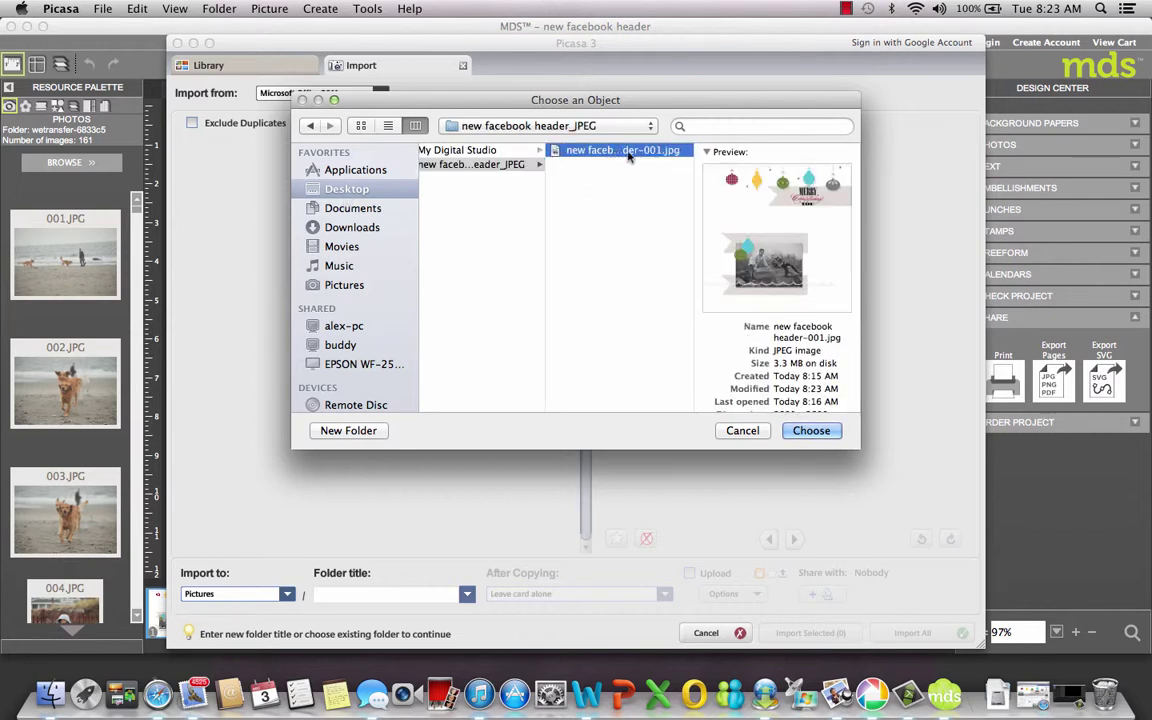
{"action": "left_click", "coordinate": [810, 431]}
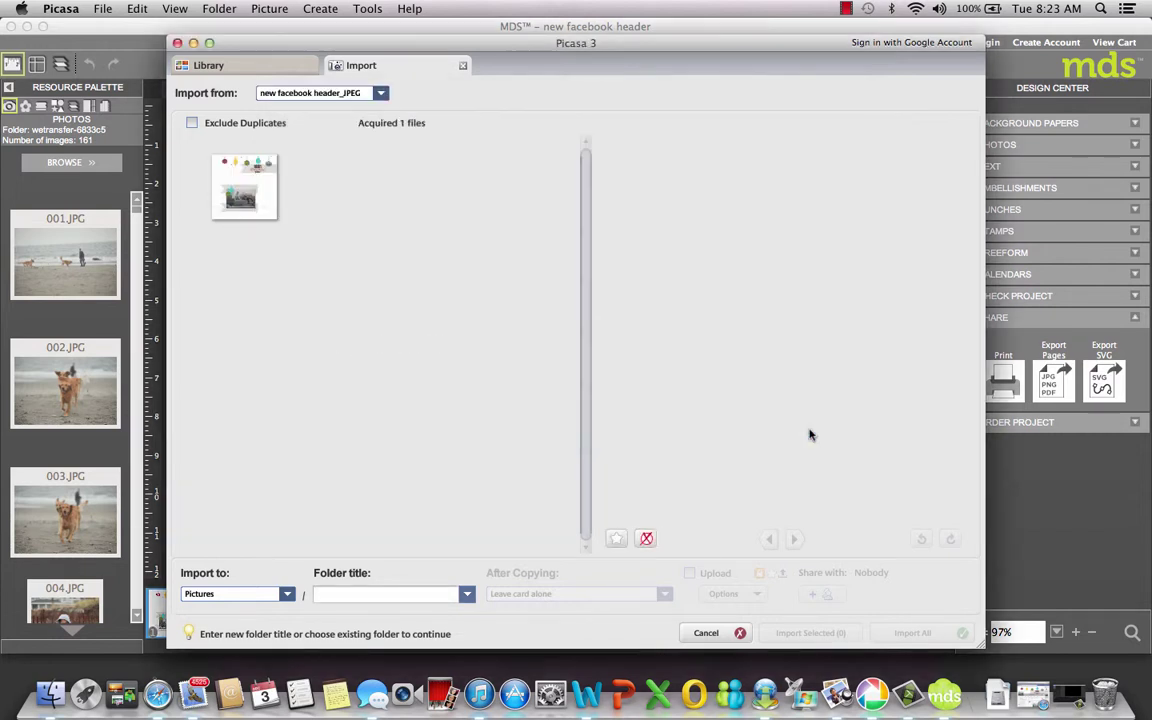
Select the header image, title the folder by Date Taken, and import it.
{"action": "left_click", "coordinate": [225, 182]}
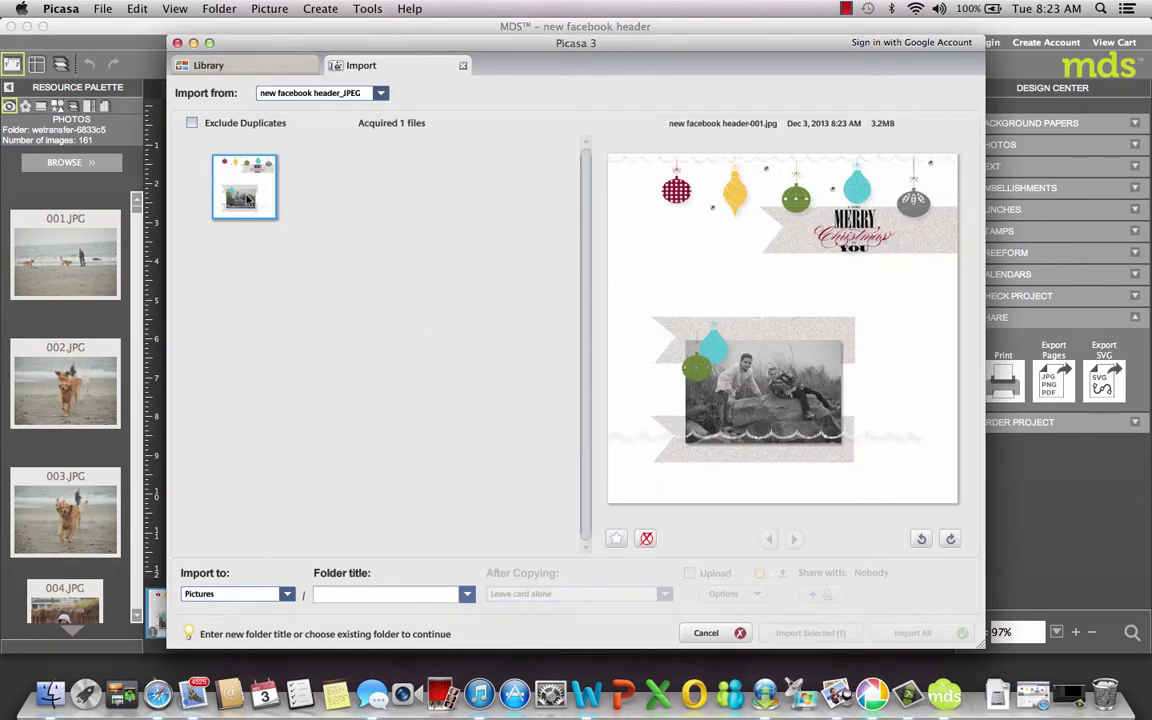
{"action": "left_click", "coordinate": [466, 594]}
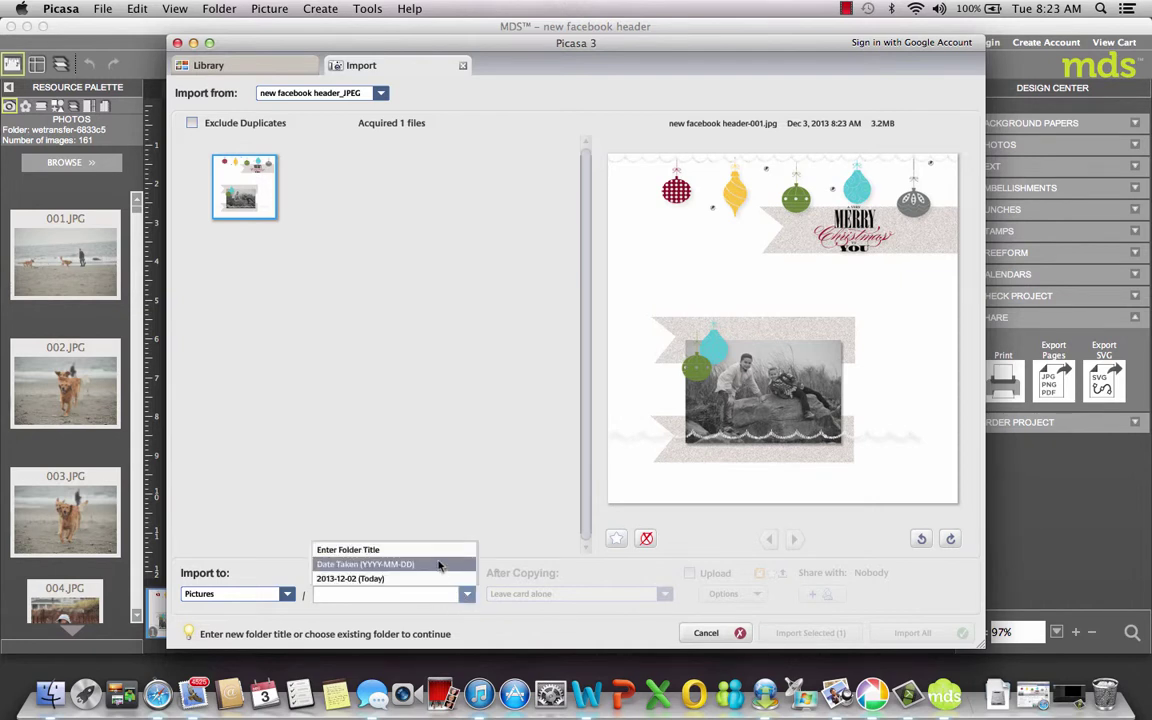
{"action": "left_click", "coordinate": [437, 564]}
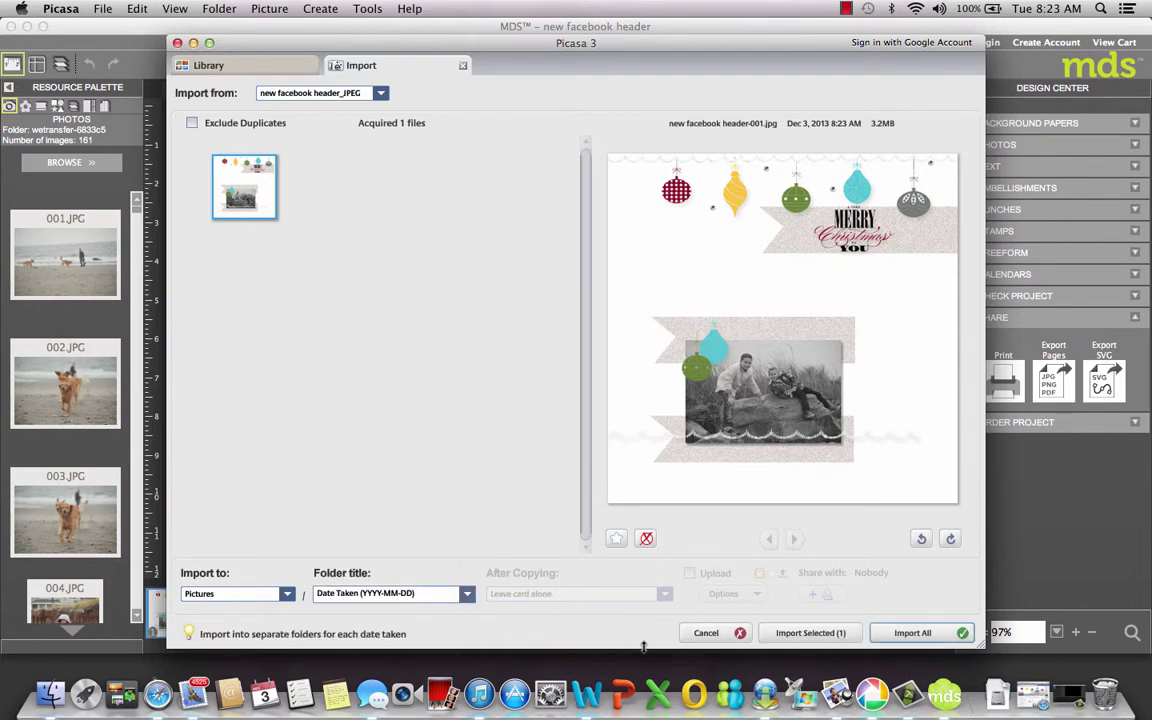
{"action": "left_click", "coordinate": [829, 637]}
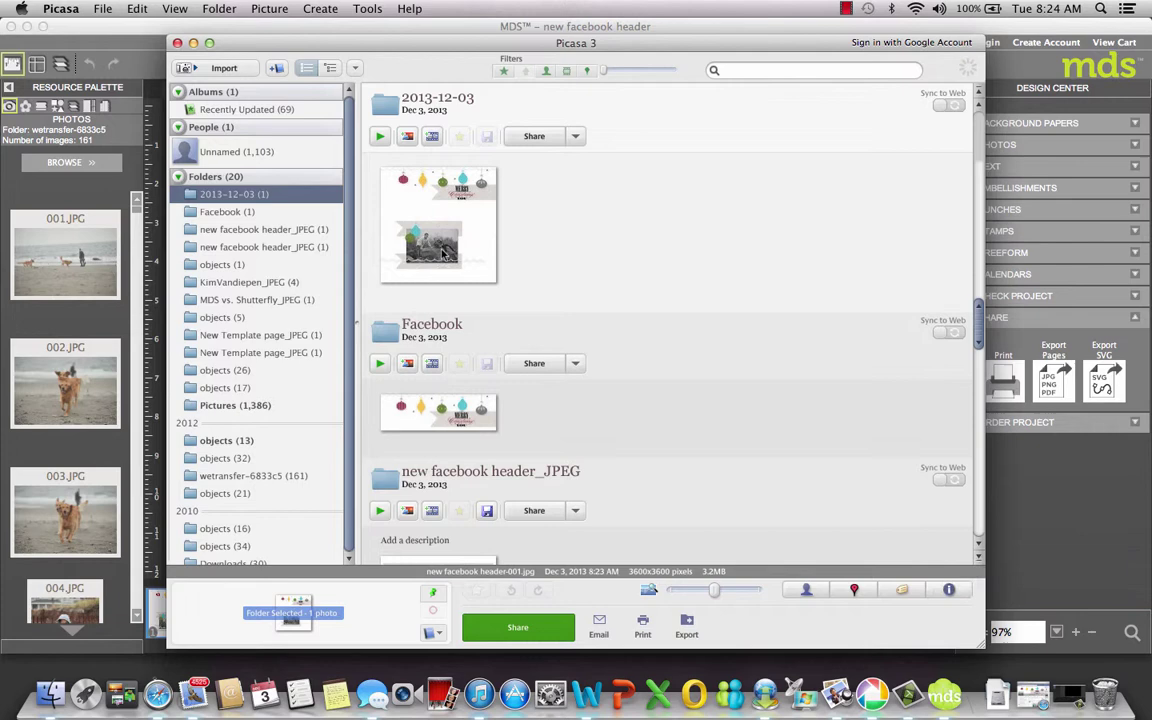
Crop the header to the top ornament strip and Merry Christmas greeting, then return to the library.
{"action": "double_click", "coordinate": [440, 248]}
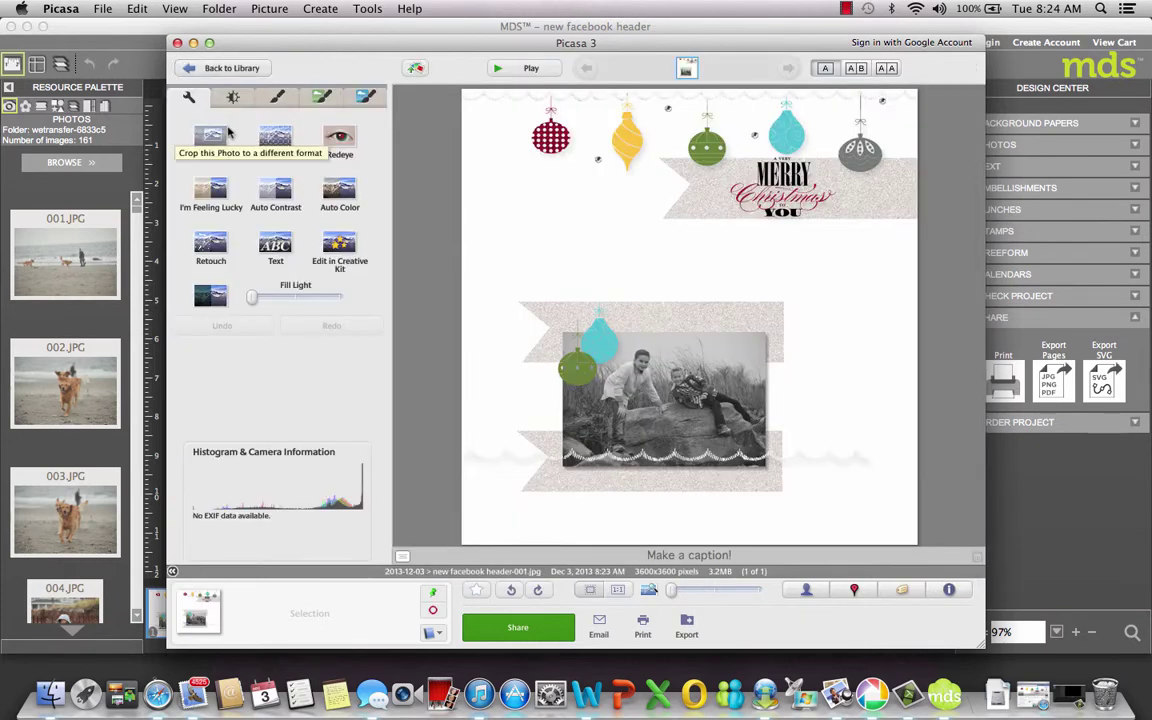
{"action": "left_click", "coordinate": [210, 137]}
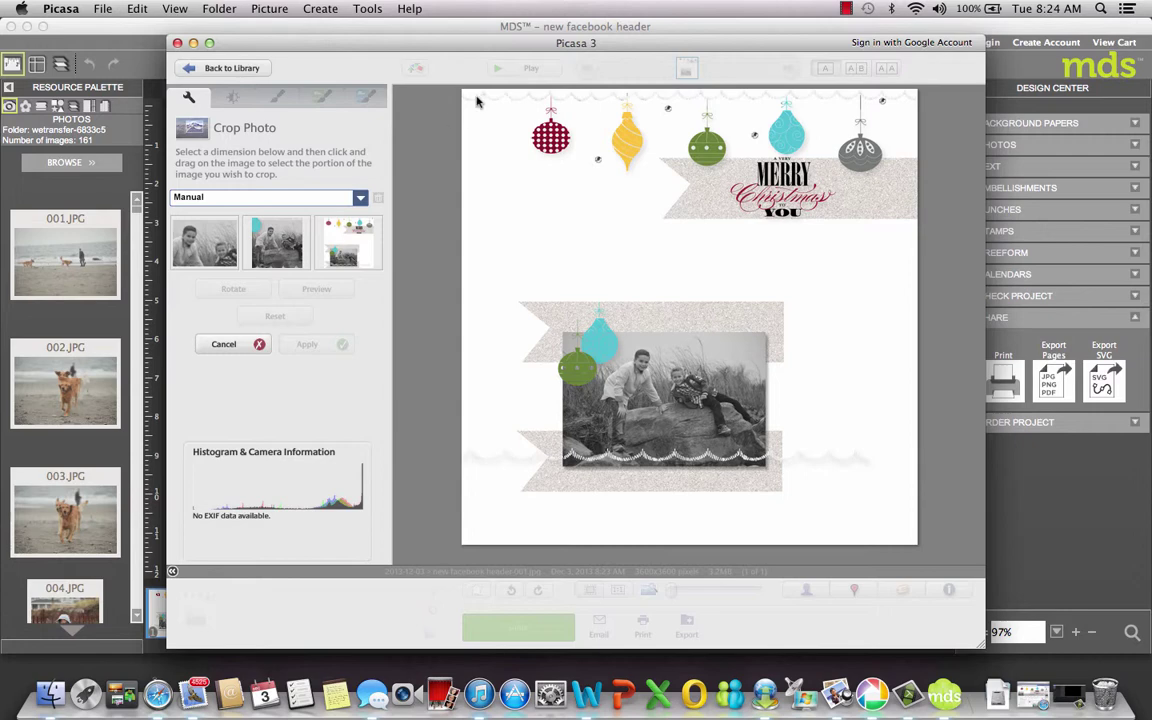
{"action": "mouse_move", "coordinate": [467, 91]}
{"action": "left_mouse_down"}
{"action": "mouse_move", "coordinate": [514, 193]}
{"action": "mouse_move", "coordinate": [651, 212]}
{"action": "mouse_move", "coordinate": [687, 237]}
{"action": "mouse_move", "coordinate": [882, 257]}
{"action": "mouse_move", "coordinate": [880, 281]}
{"action": "mouse_move", "coordinate": [915, 230]}
{"action": "left_mouse_up"}
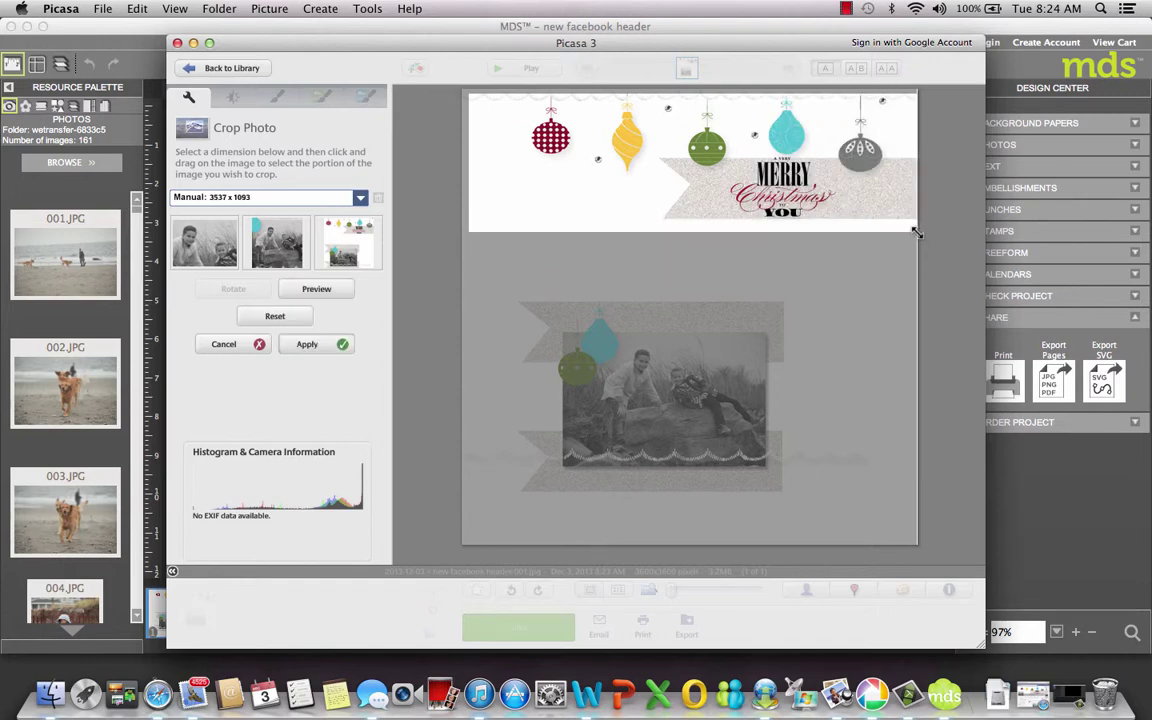
{"action": "left_click", "coordinate": [322, 345]}
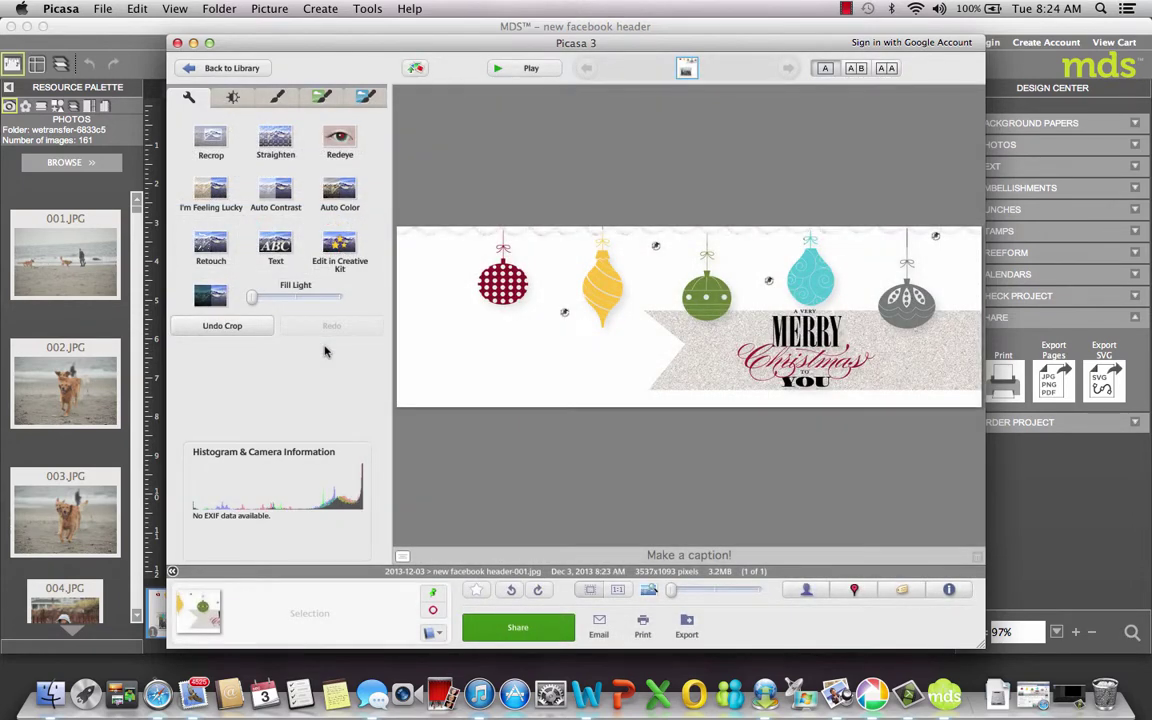
{"action": "left_click", "coordinate": [245, 77]}
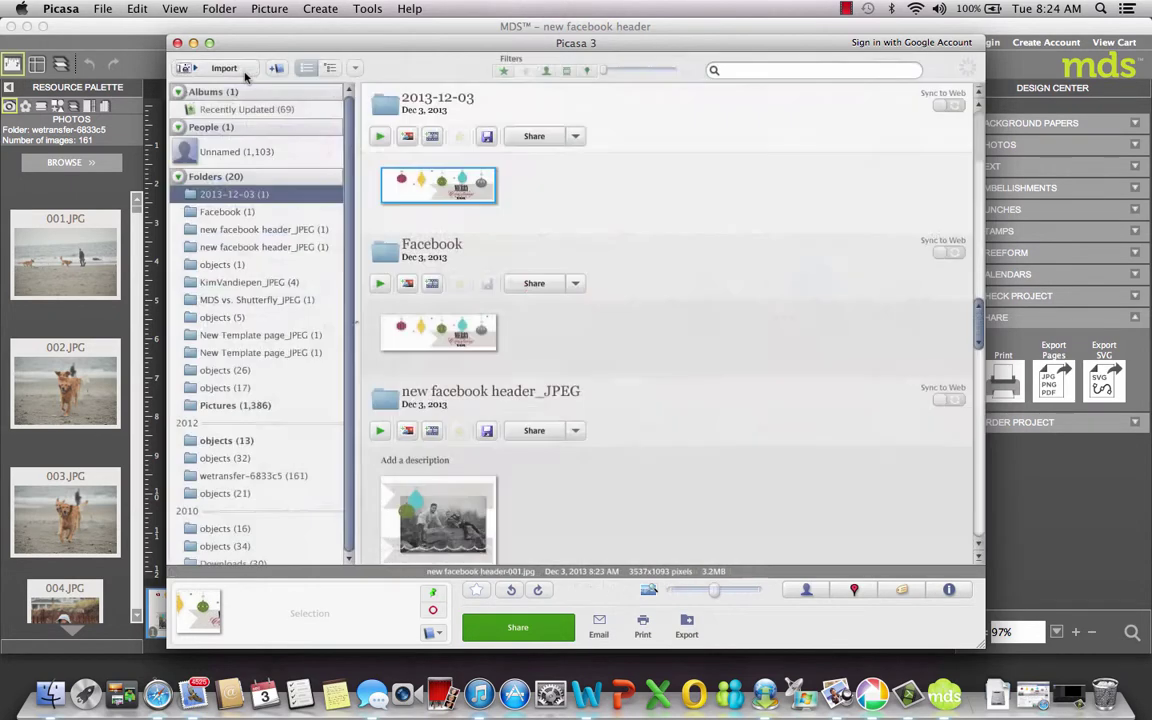
Open the square family photo to view it, then return to the library.
{"action": "scroll", "coordinate": [538, 446], "scroll_direction": "down", "scroll_amount": 3}
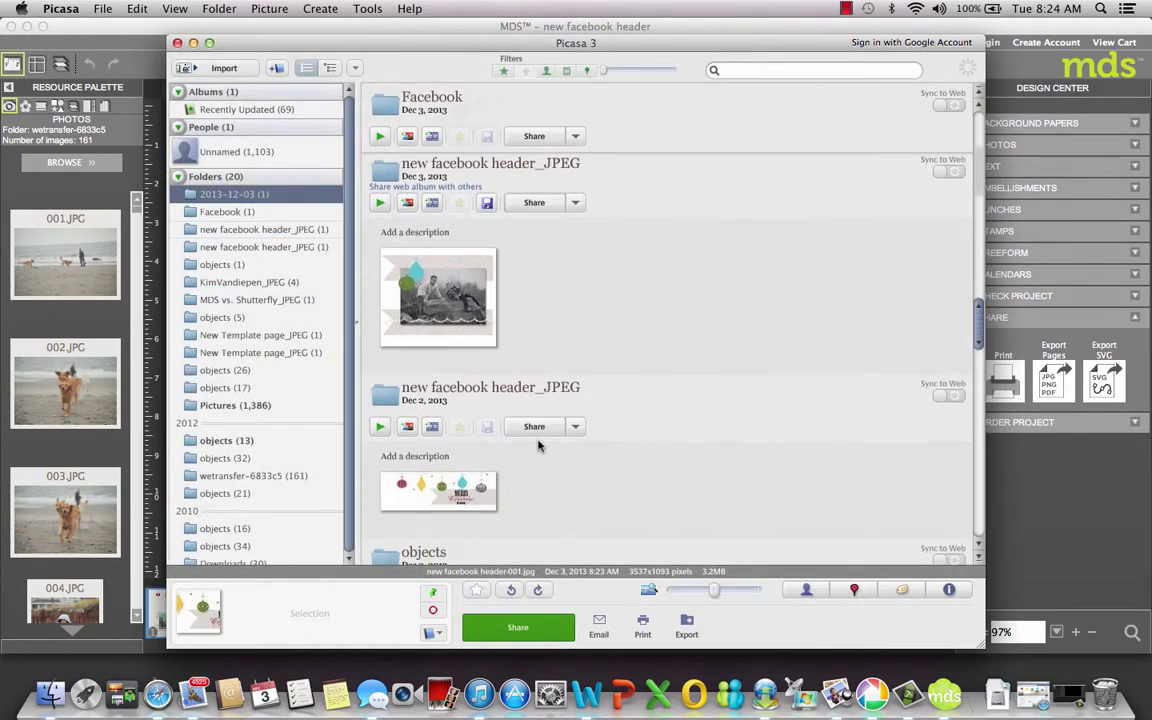
{"action": "double_click", "coordinate": [413, 303]}
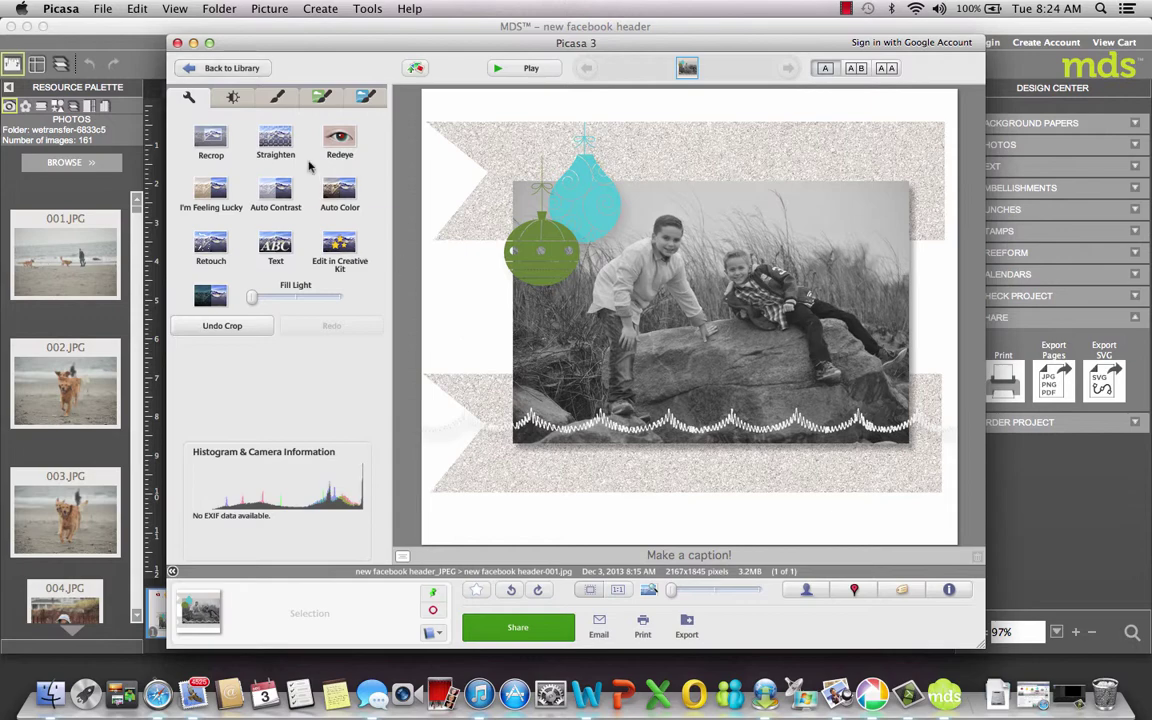
{"action": "left_click", "coordinate": [238, 68]}
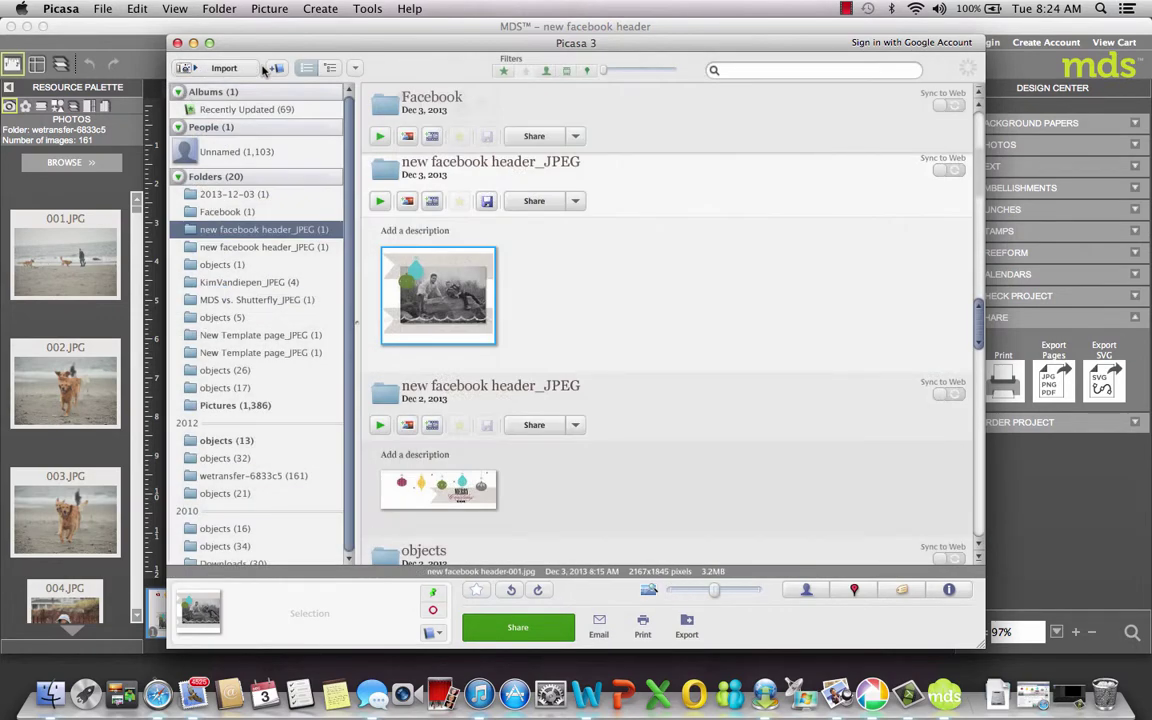
Minimize Picasa and open the Edit Profile Picture options on the Facebook timeline.
{"action": "left_click", "coordinate": [177, 43]}
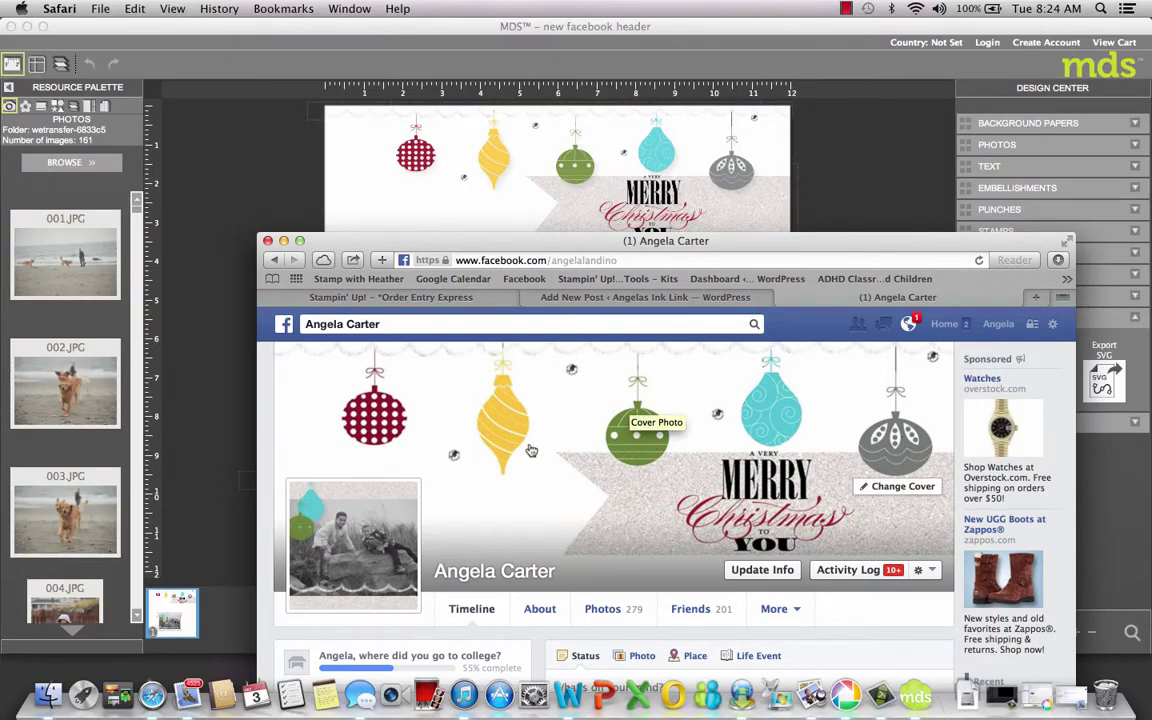
{"action": "mouse_move", "coordinate": [315, 593]}
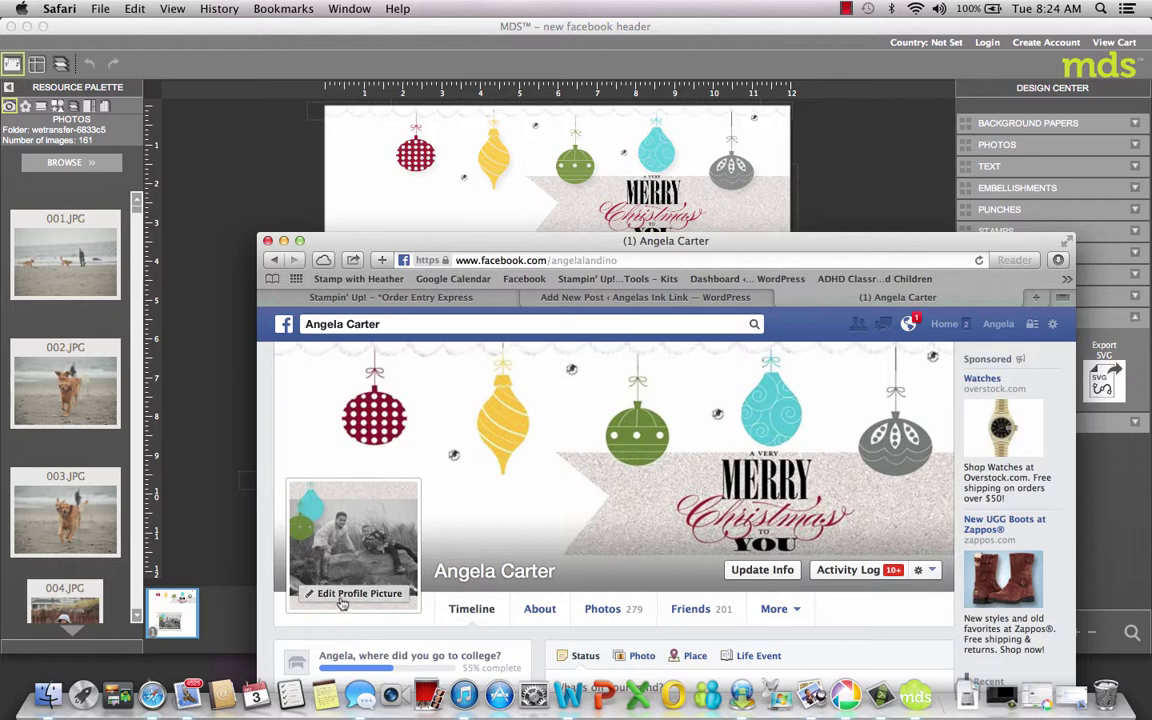
{"action": "left_click", "coordinate": [342, 594]}
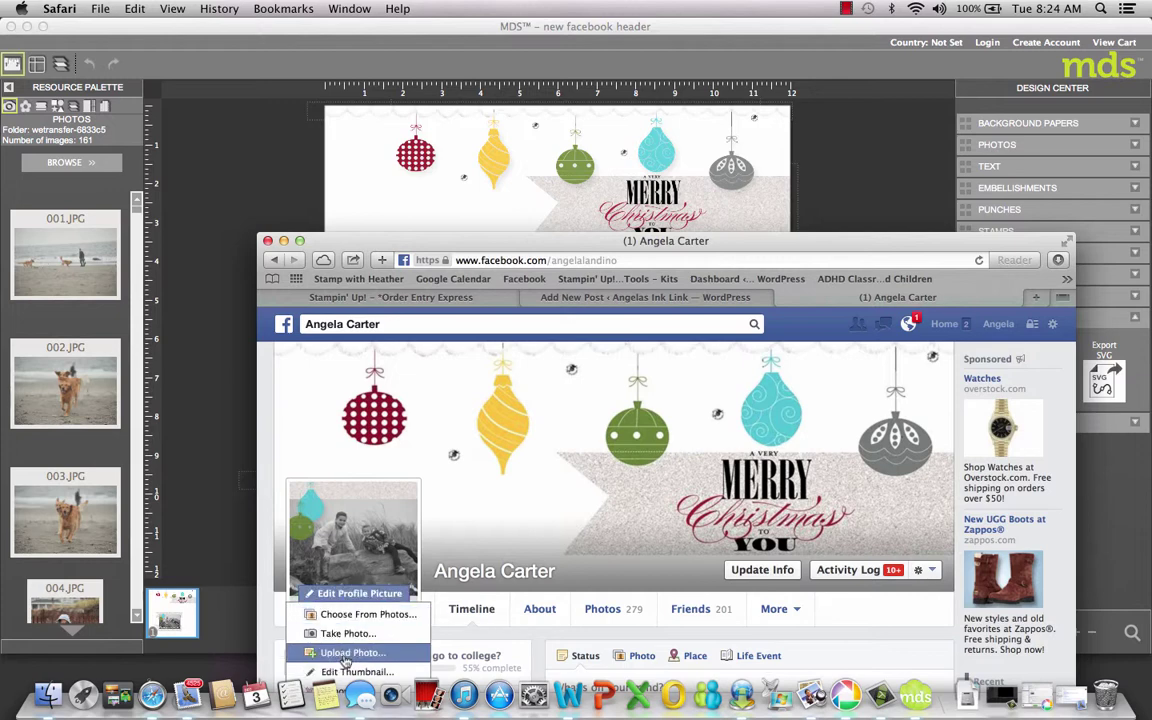